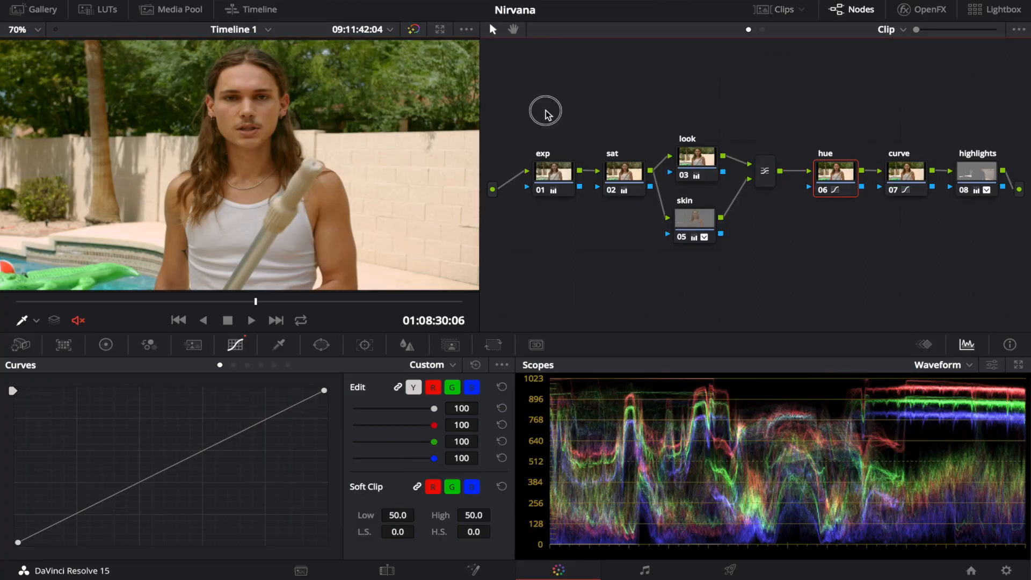
Step: Enable the exp node and the sat node at the start of the disabled node tree
drag(545, 108, 1001, 265)
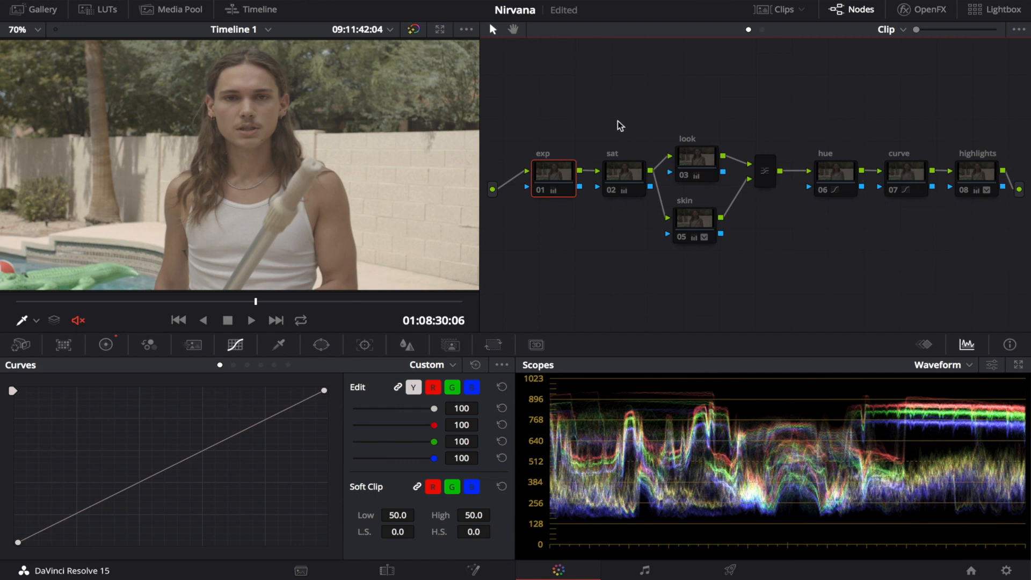
key(super+d)
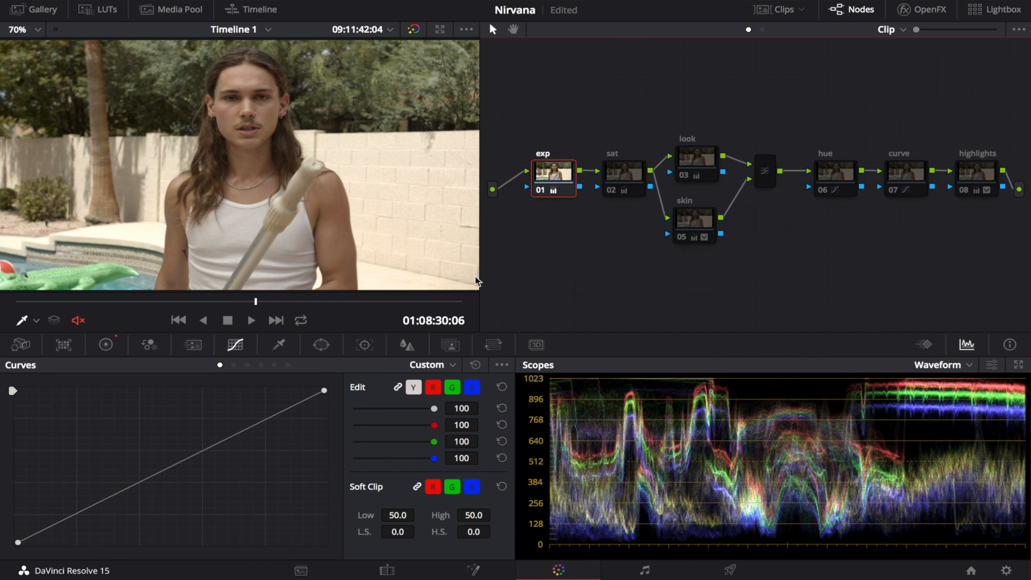
click(620, 174)
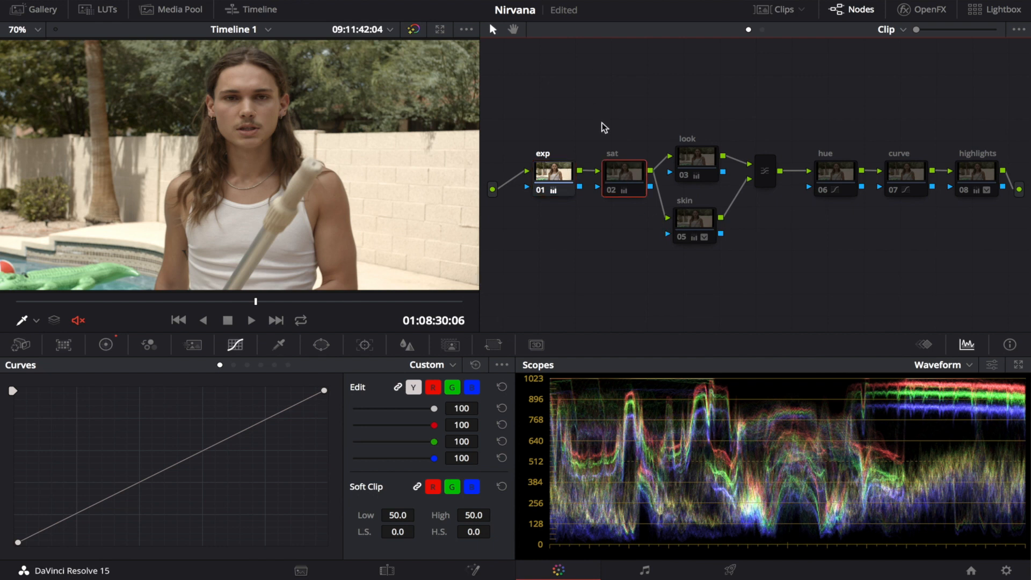
key(ctrl+d)
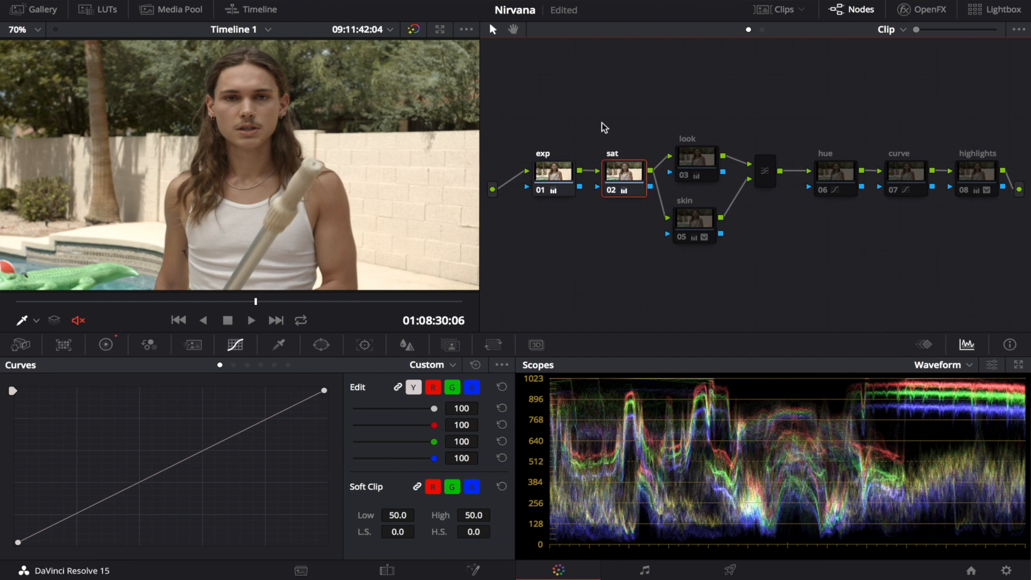
Step: Toggle the sat node, and the exp and sat nodes together, off and on to compare the image before and after
key(ctrl+d)
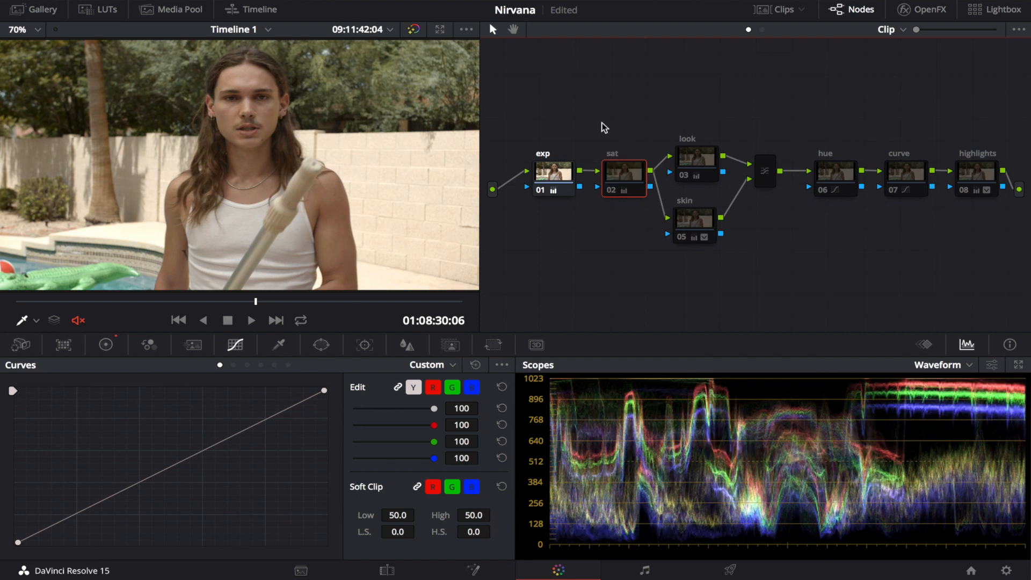
key(ctrl+d)
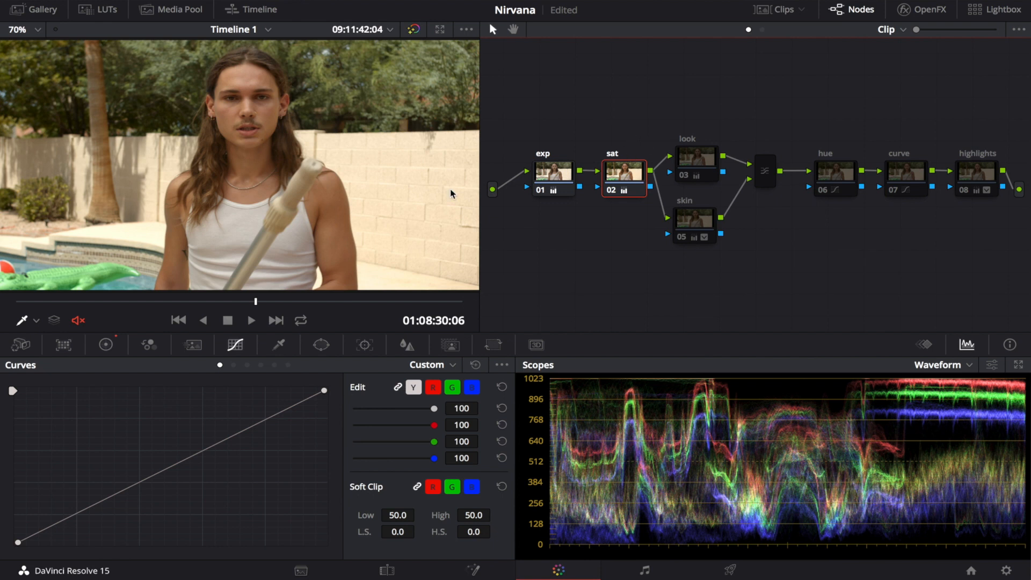
key(ctrl+d)
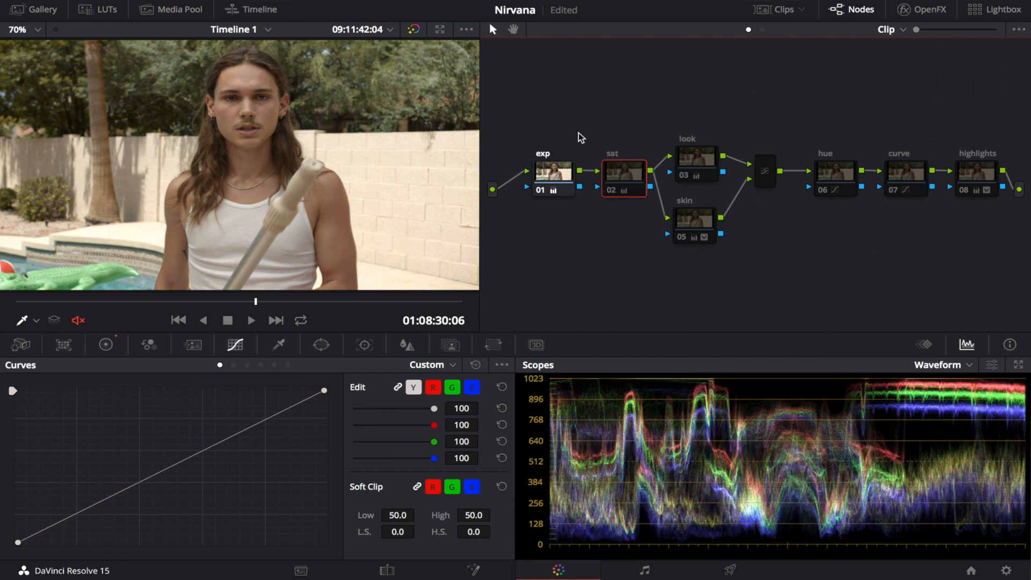
key(ctrl+d)
drag(542, 134, 630, 208)
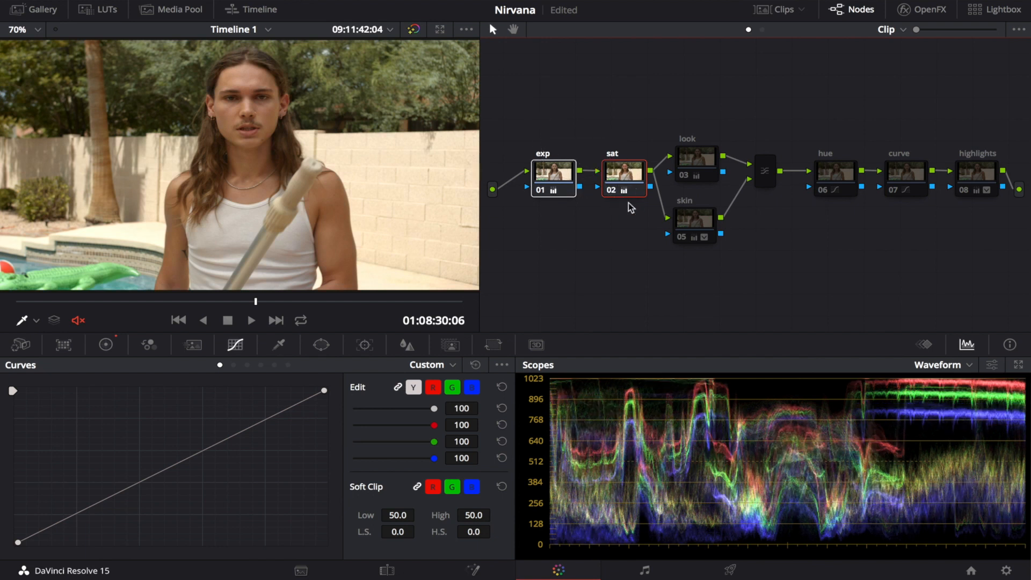
key(ctrl+d)
key(ctrl+d)
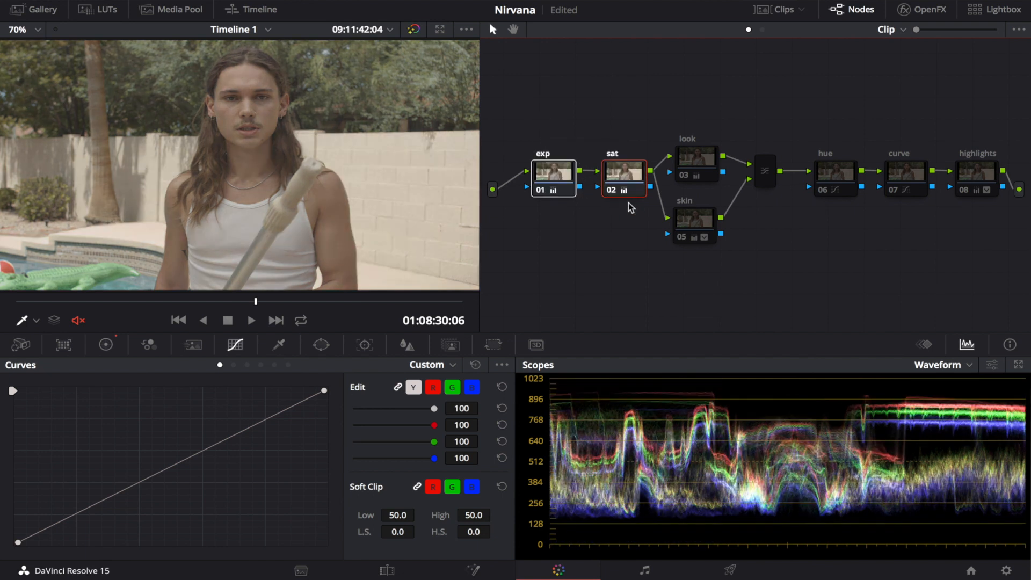
click(621, 228)
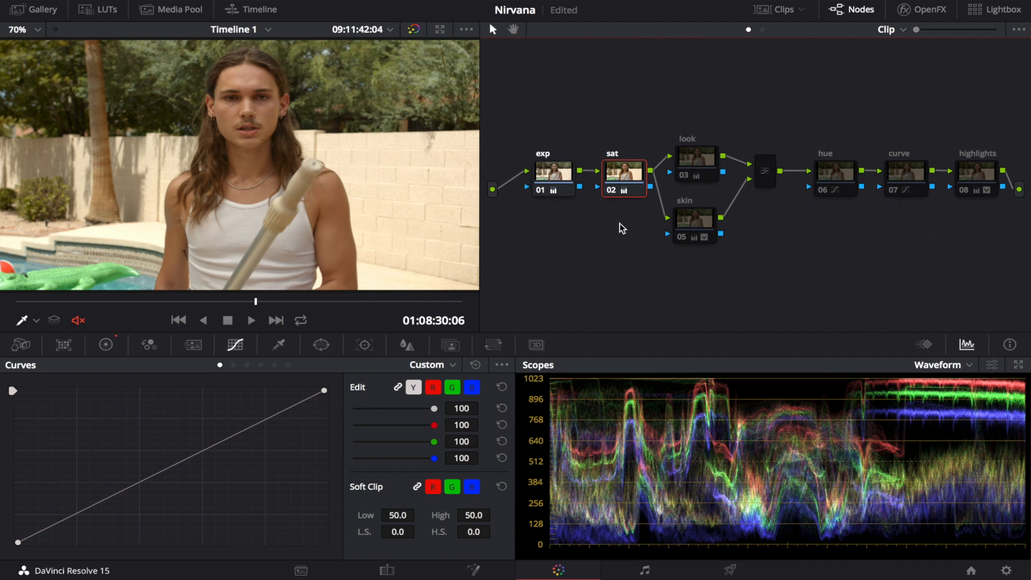
Step: Enable the look node and display its Primaries Wheels adjustments
click(695, 164)
key(ctrl+d)
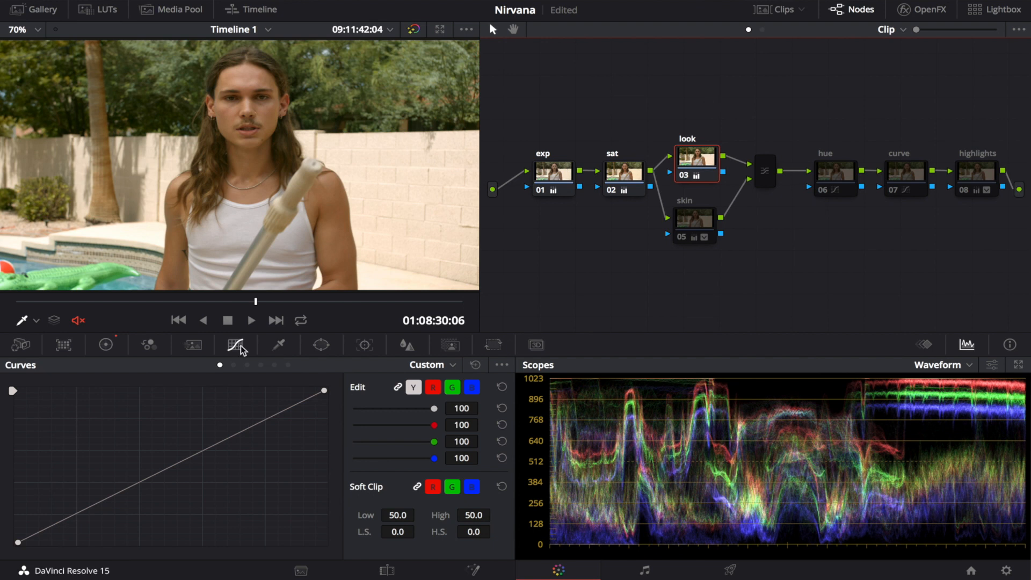
click(93, 352)
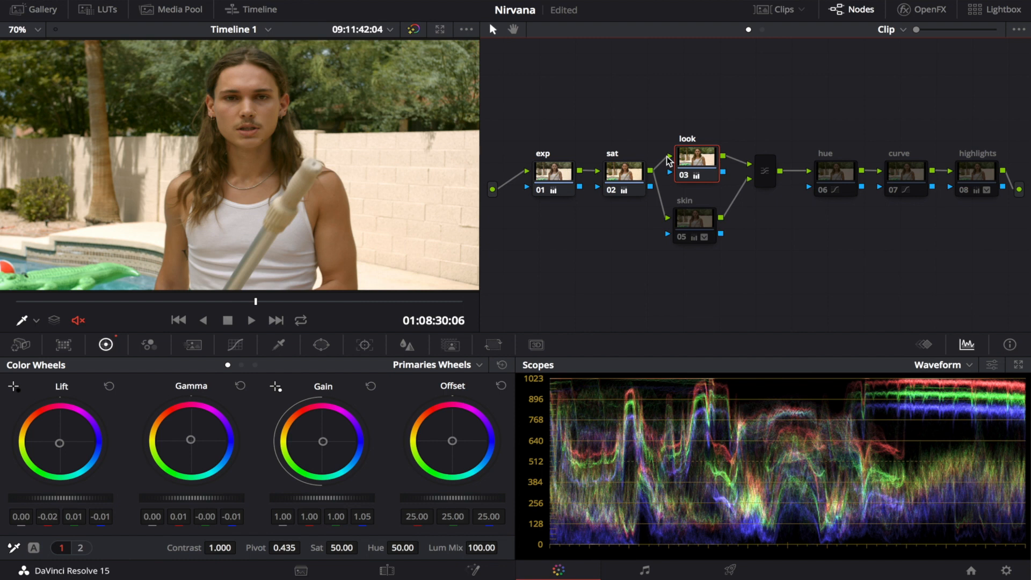
Step: Enable the skin node in the parallel branch below the look node
click(696, 219)
key(ctrl+d)
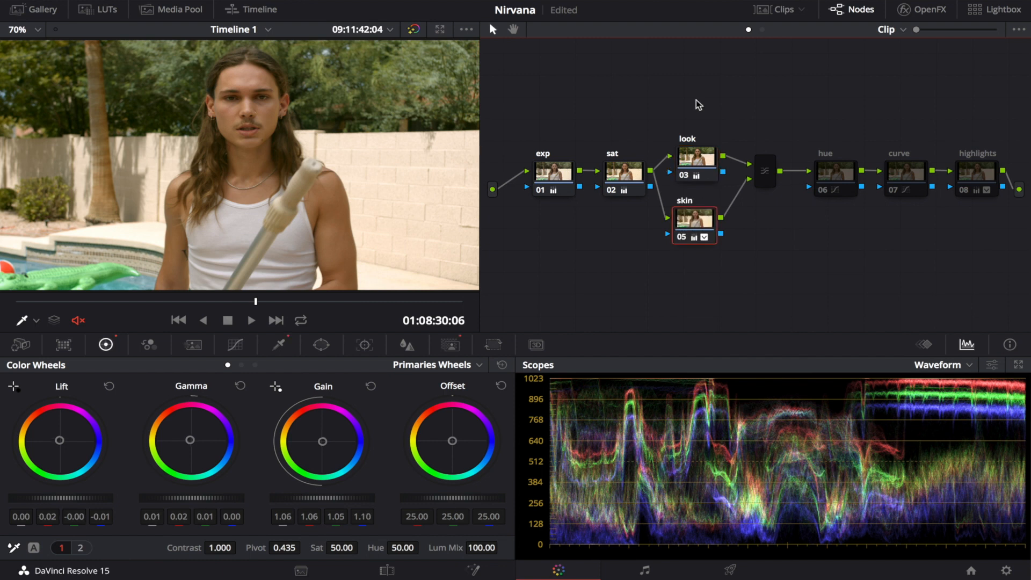
key(ctrl+d)
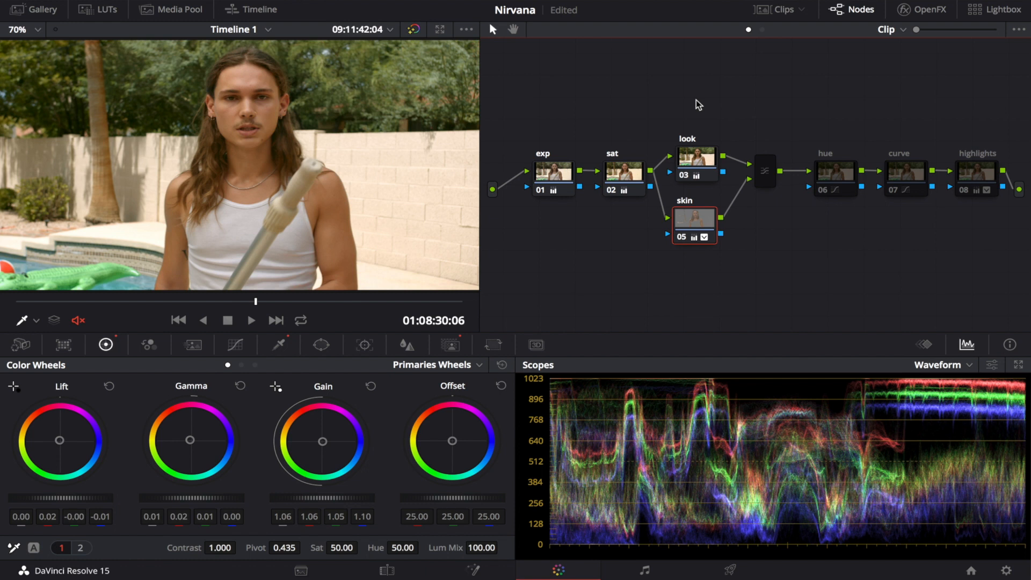
Step: Highlight the skin node's selection in the viewer, check its HSL qualifier, and return to its unhighlighted Primaries Wheels view
key(shift+h)
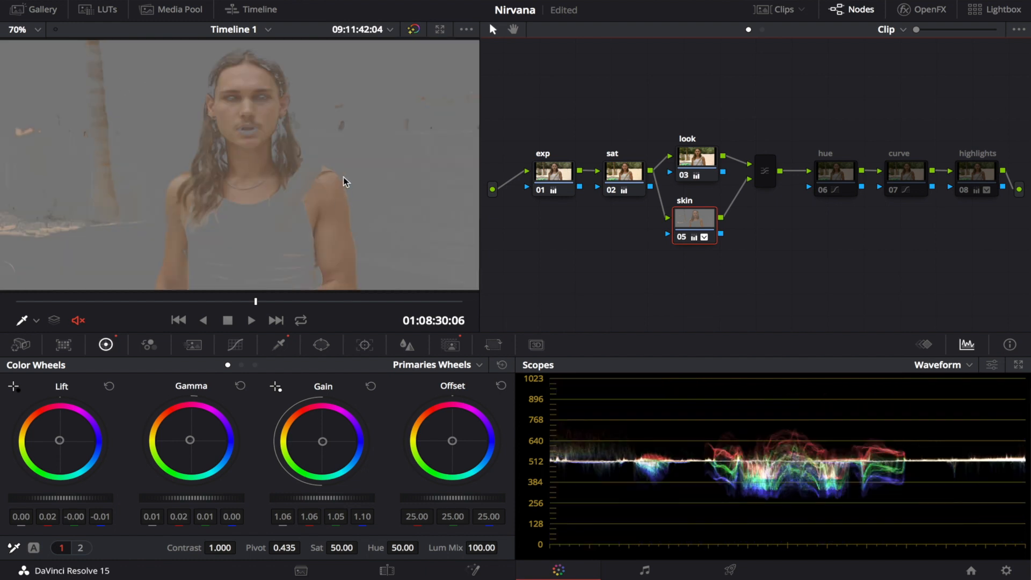
click(266, 352)
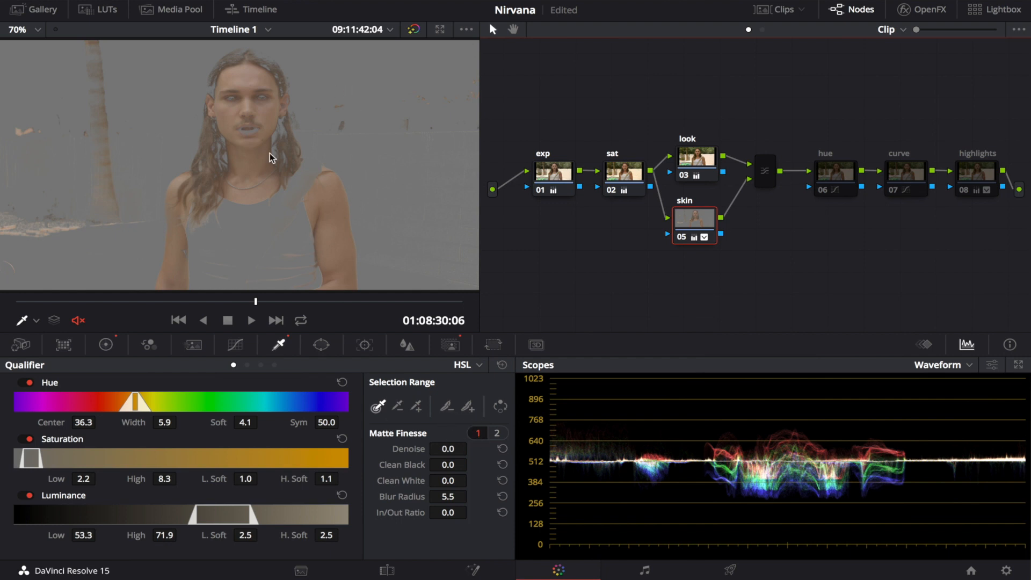
key(shift+h)
click(107, 345)
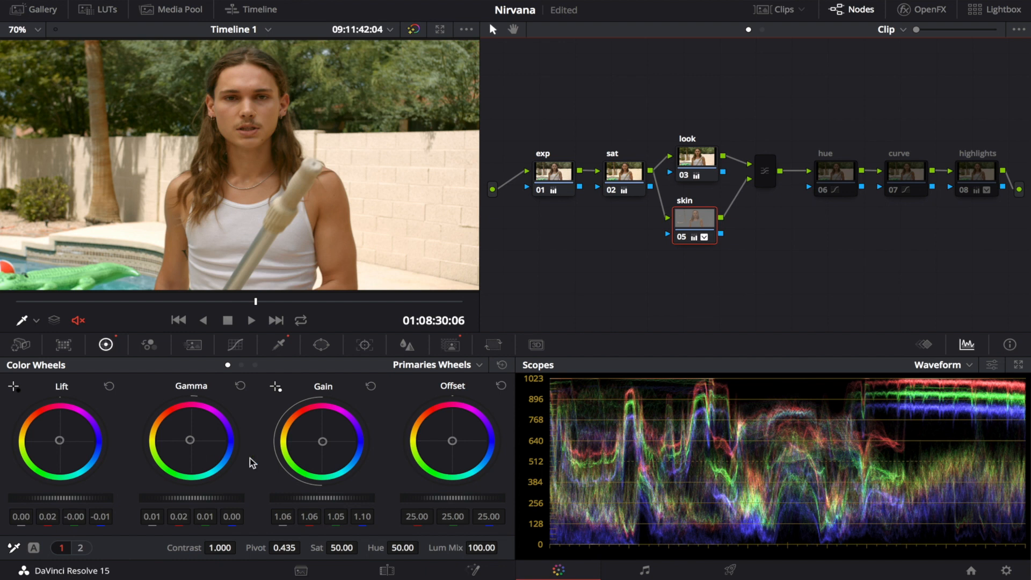
Step: Enable the hue node following the parallel mixer
click(697, 161)
click(765, 169)
click(831, 170)
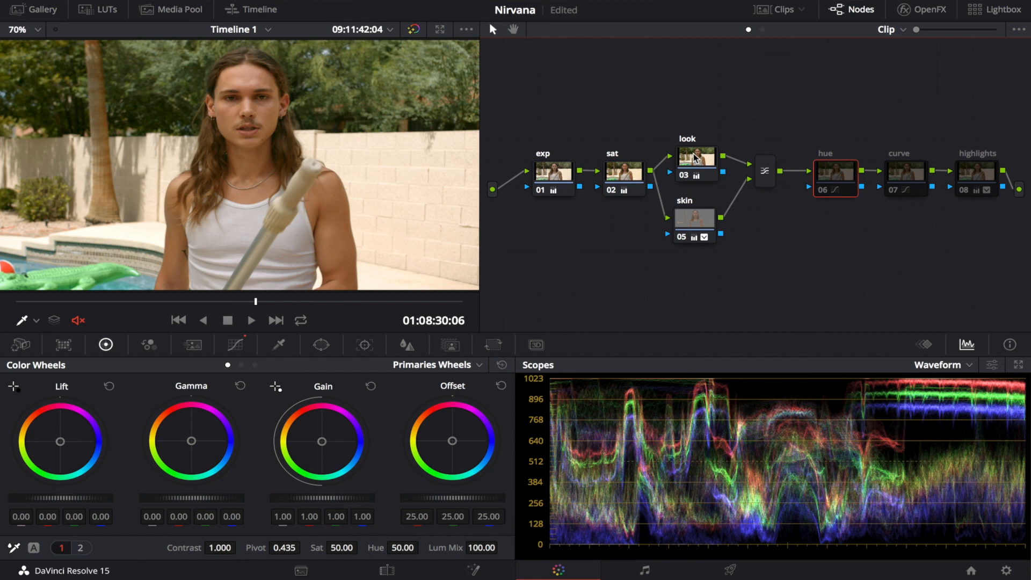
key(ctrl+d)
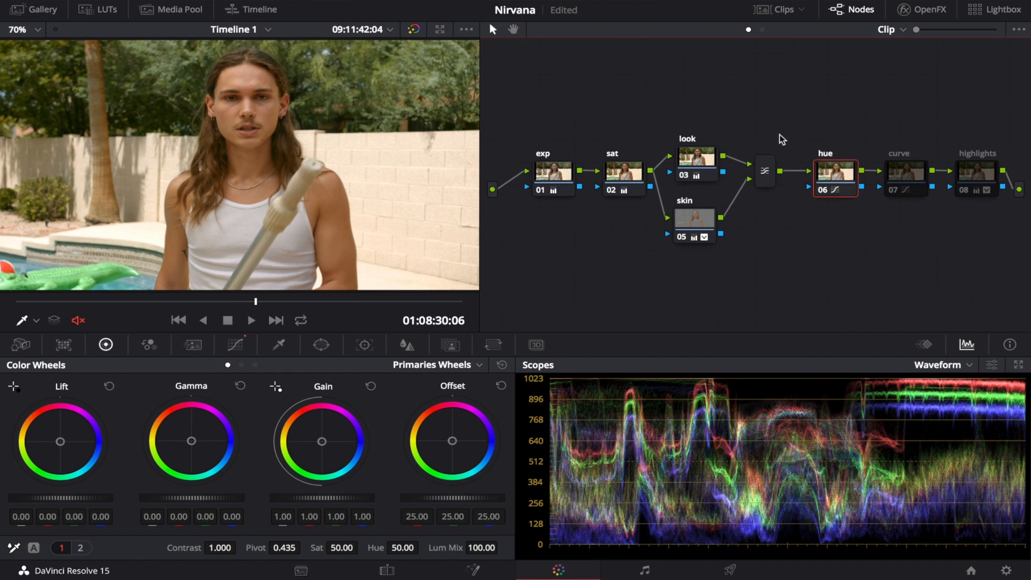
Step: Review the hue node's Hue Vs Hue, Hue Vs Sat and Hue Vs Lum curves, and compare the image with the node off and on
click(234, 346)
click(234, 365)
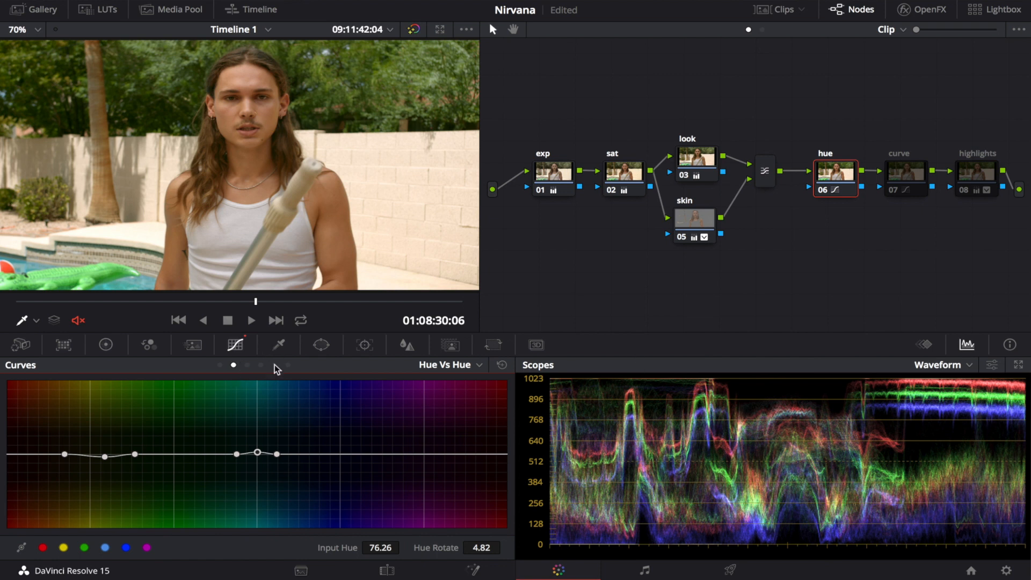
click(247, 365)
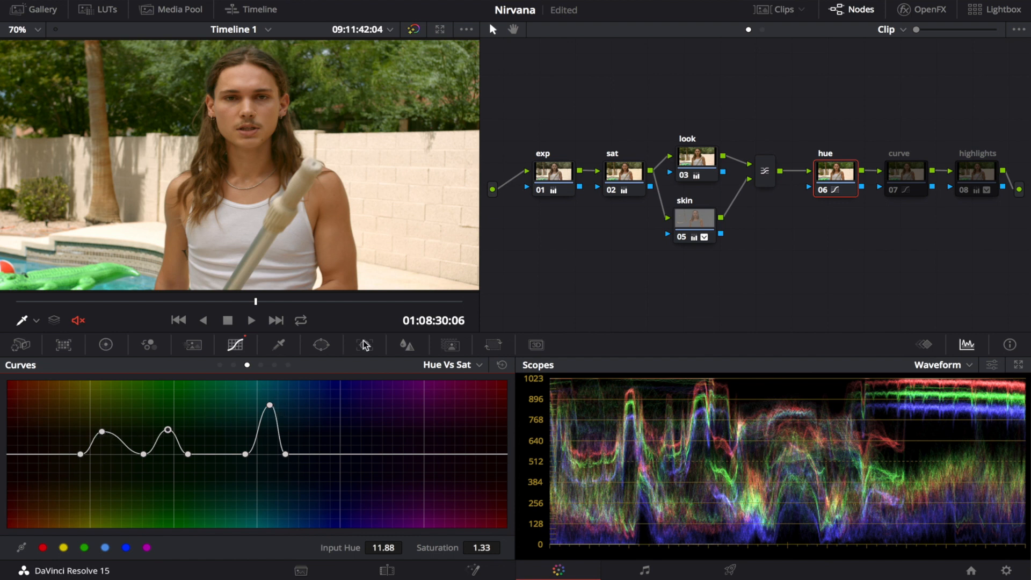
click(261, 365)
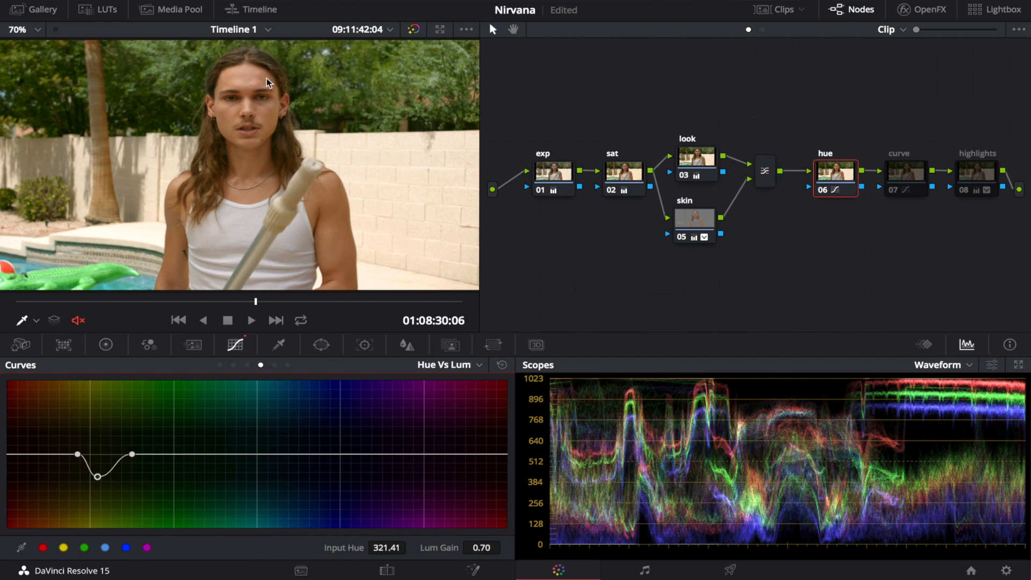
key(ctrl+d)
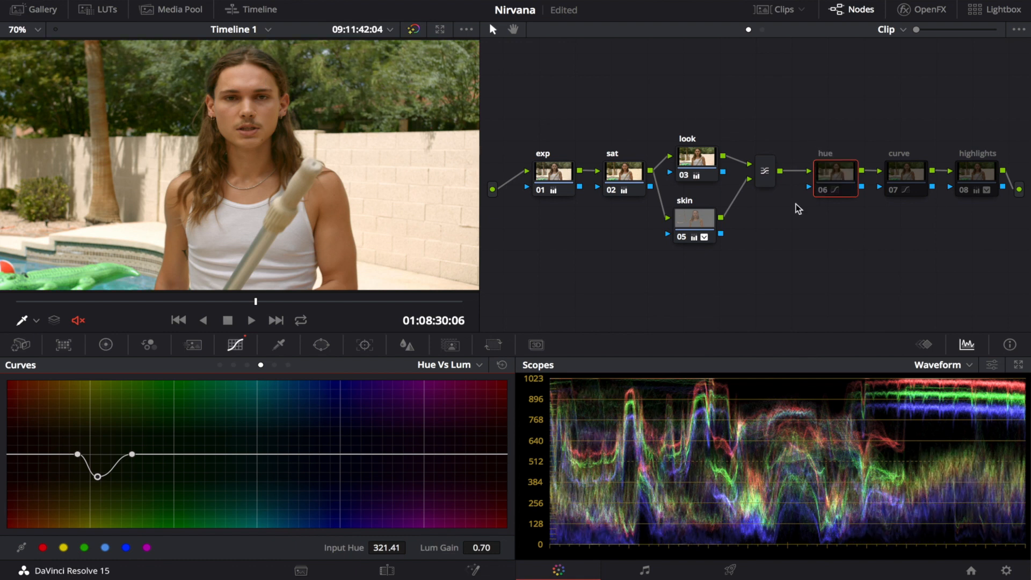
key(ctrl+d)
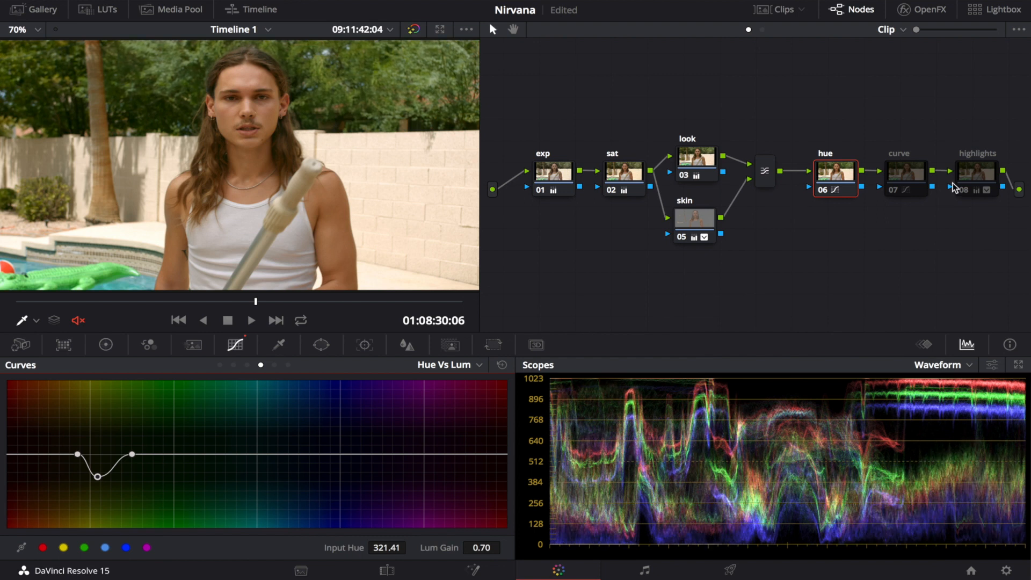
Step: Enable the curve node, compare the image with it off and on, and display its Custom curve
click(913, 172)
key(ctrl+d)
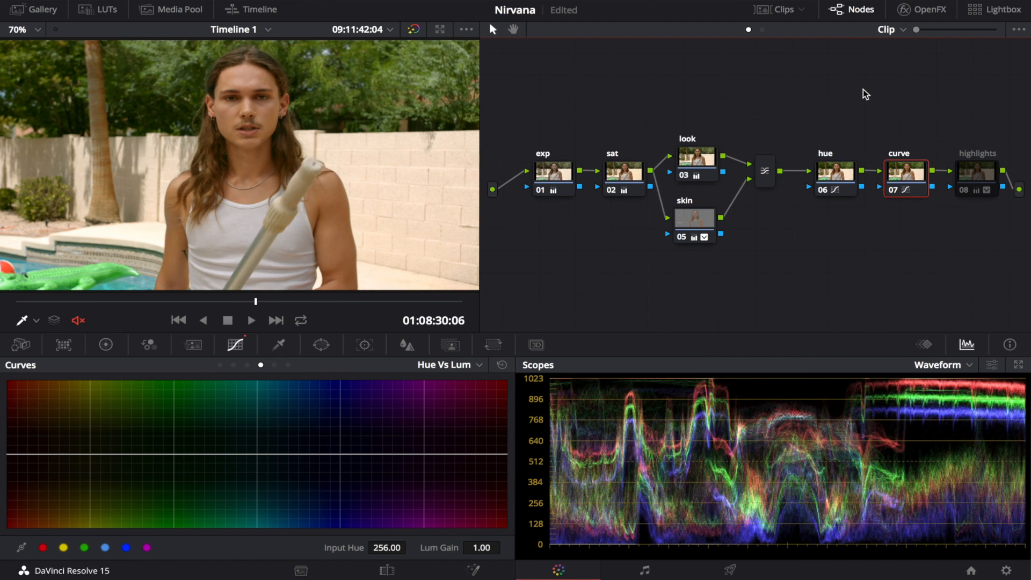
key(ctrl+d)
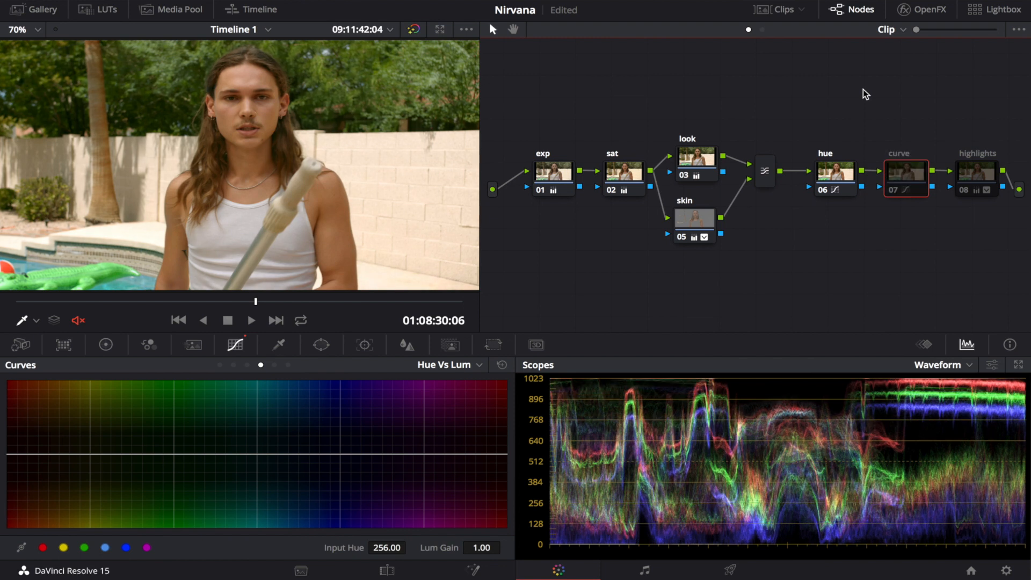
key(ctrl+d)
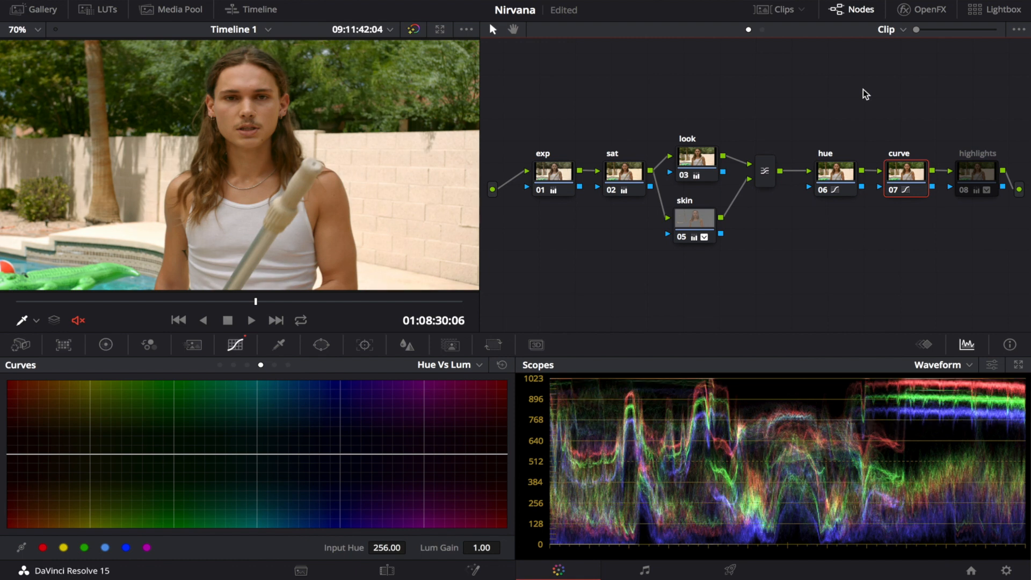
click(220, 364)
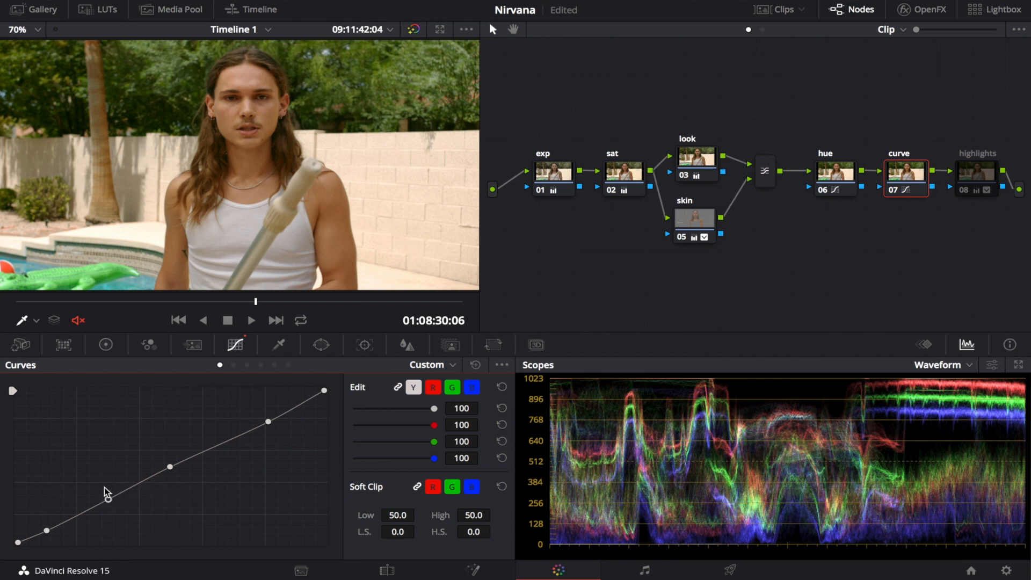
Step: Try lowering the shadow point on the curve node's Custom curve, undo it, and test moving the white point
click(47, 530)
mouse_move(47, 530)
mouse_down()
mouse_move(51, 538)
mouse_move(44, 521)
mouse_move(57, 542)
mouse_up()
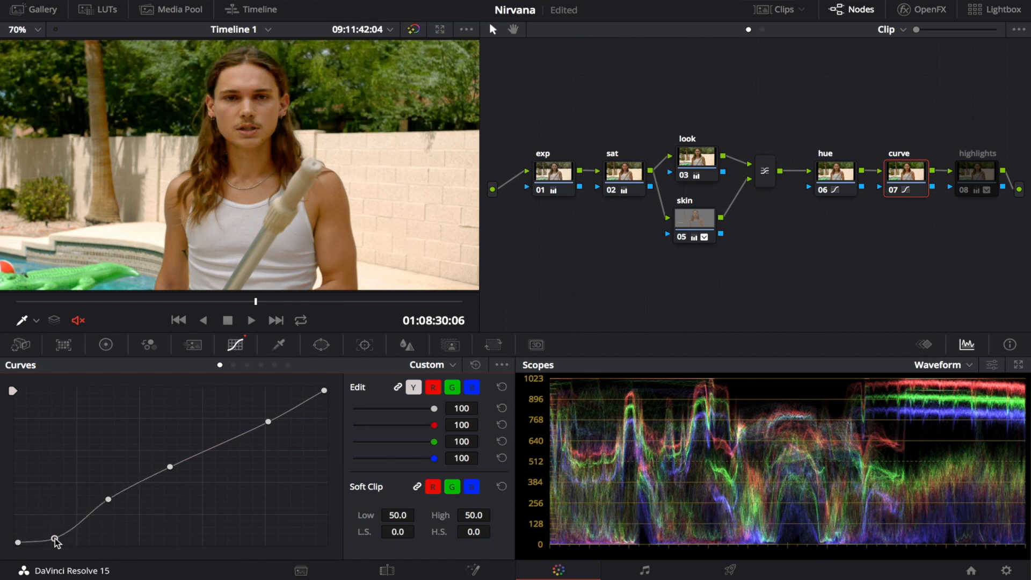
key(ctrl+z)
mouse_move(325, 394)
mouse_down()
mouse_move(325, 416)
mouse_move(331, 387)
mouse_up()
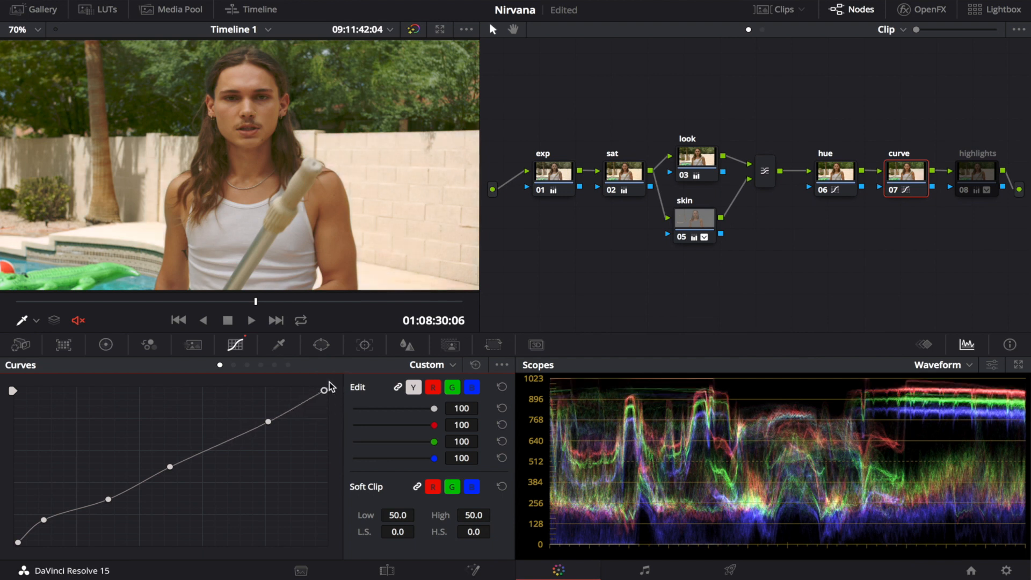
Step: Enable the highlights node and review its Primaries Wheels and Custom curve
click(973, 172)
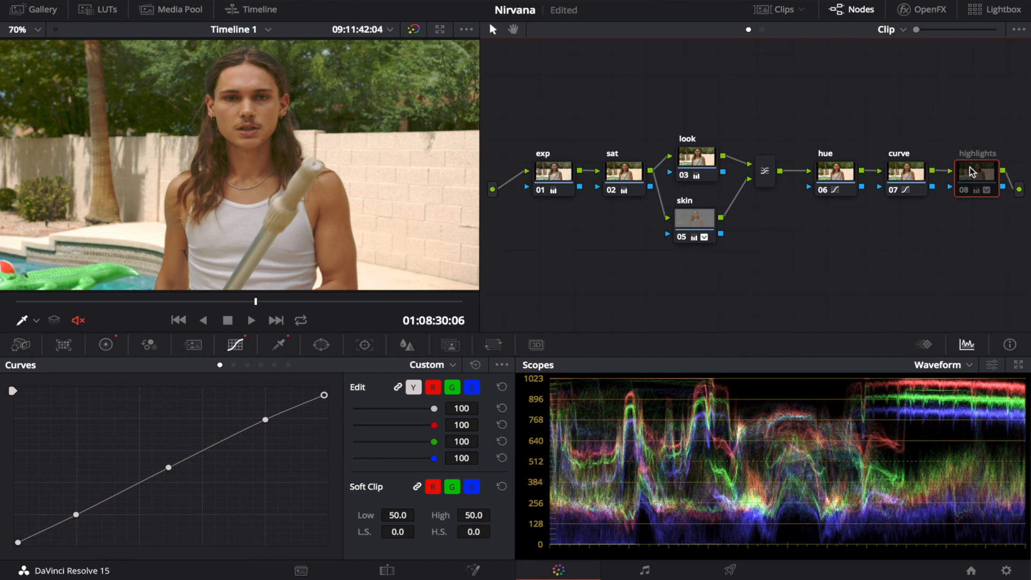
key(ctrl+d)
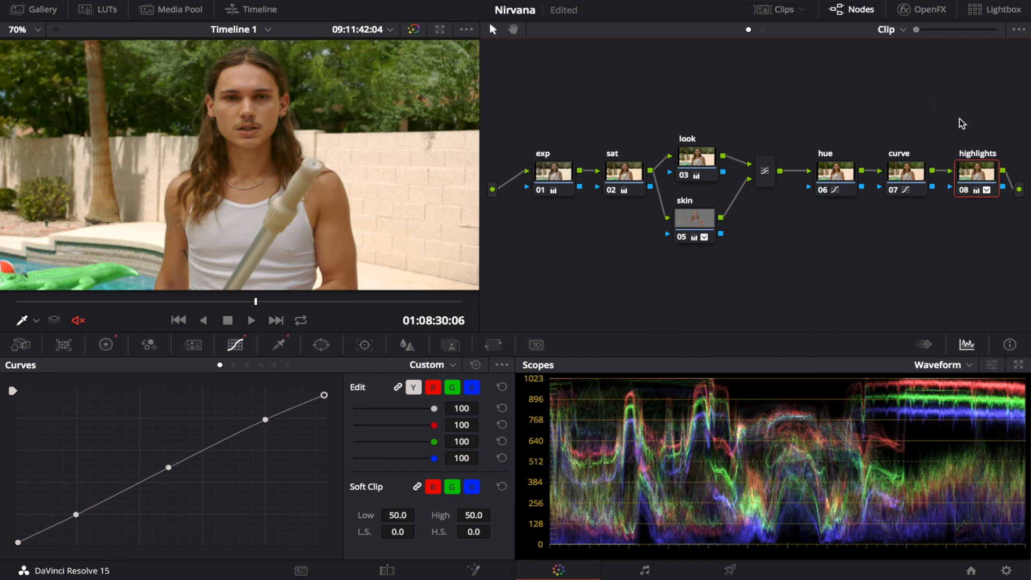
key(ctrl+d)
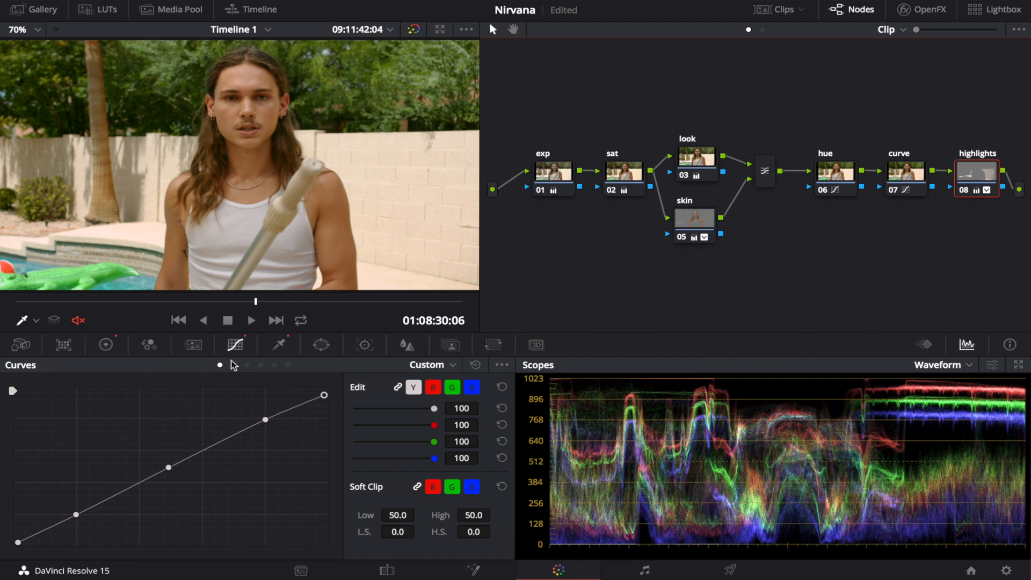
click(106, 345)
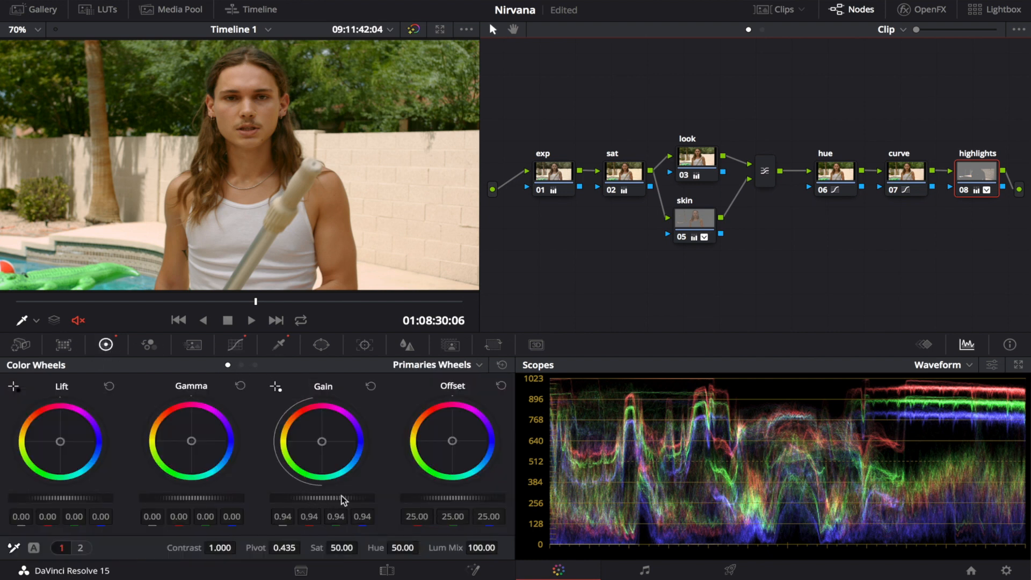
click(236, 345)
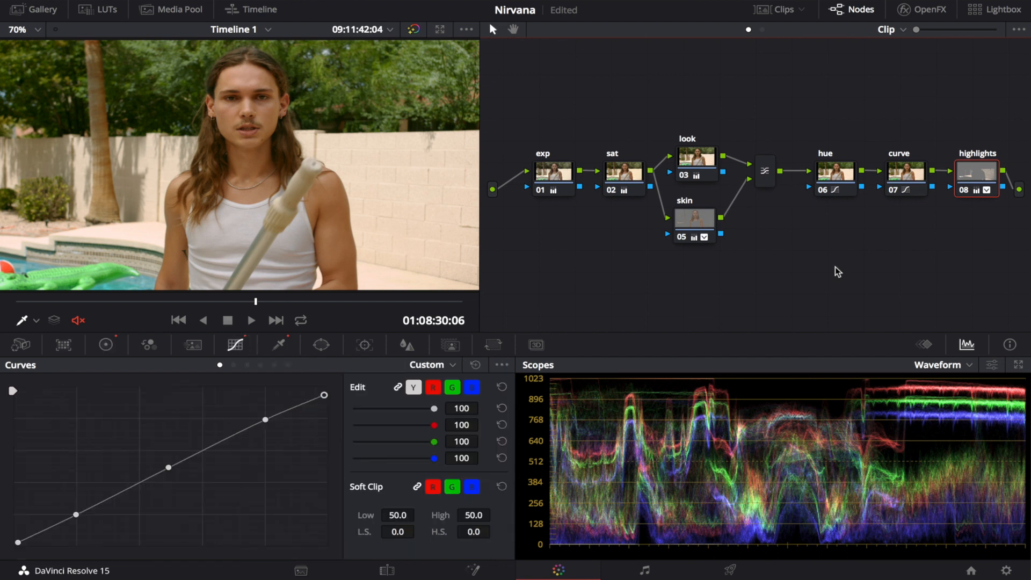
Step: Compare the image with the highlights node off and on, leaving the node enabled
key(ctrl+d)
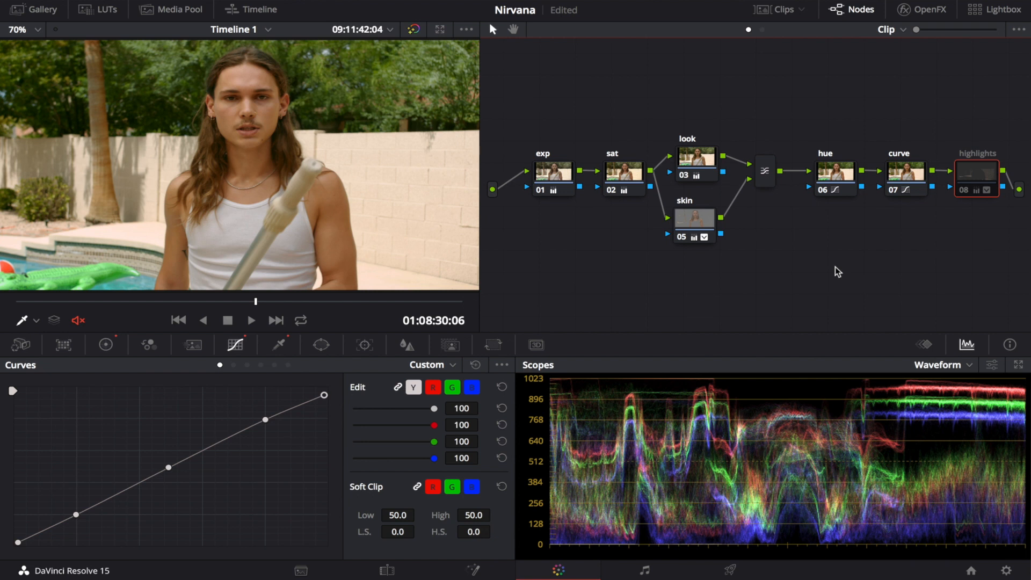
key(ctrl+d)
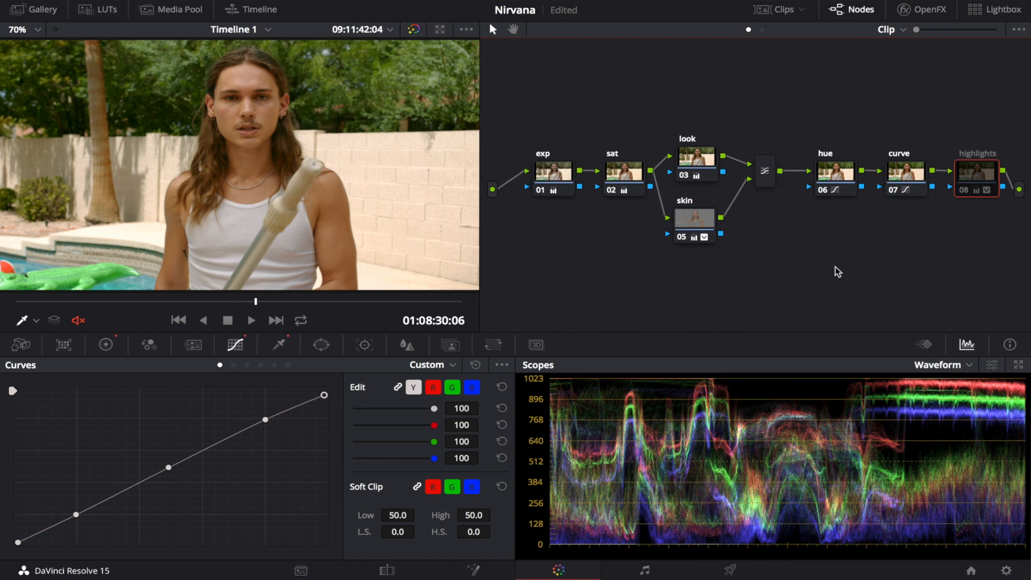
key(ctrl+d)
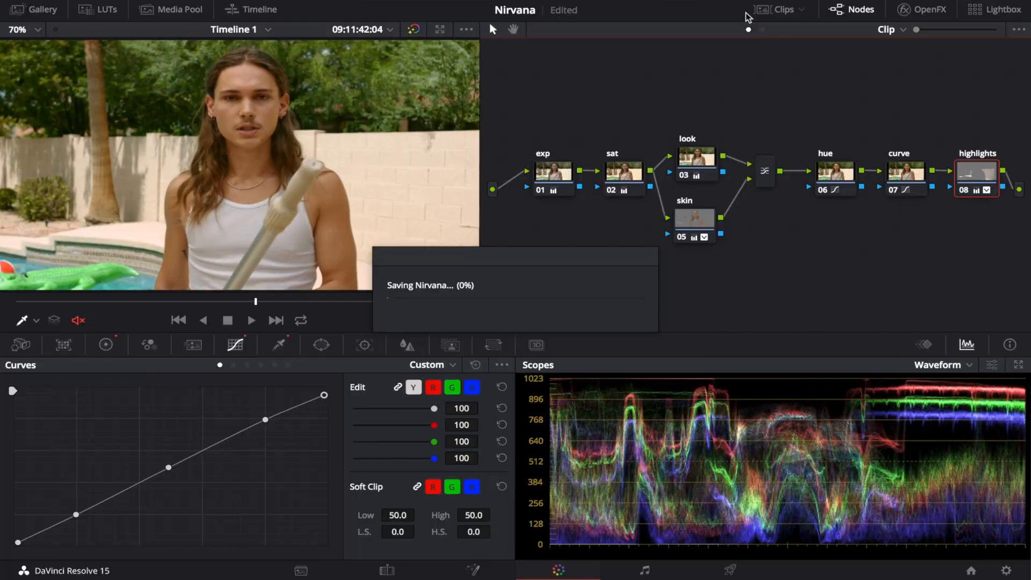
Step: Select all nodes of the poolside clip and compare the image with the whole grade off and on
drag(553, 128, 981, 257)
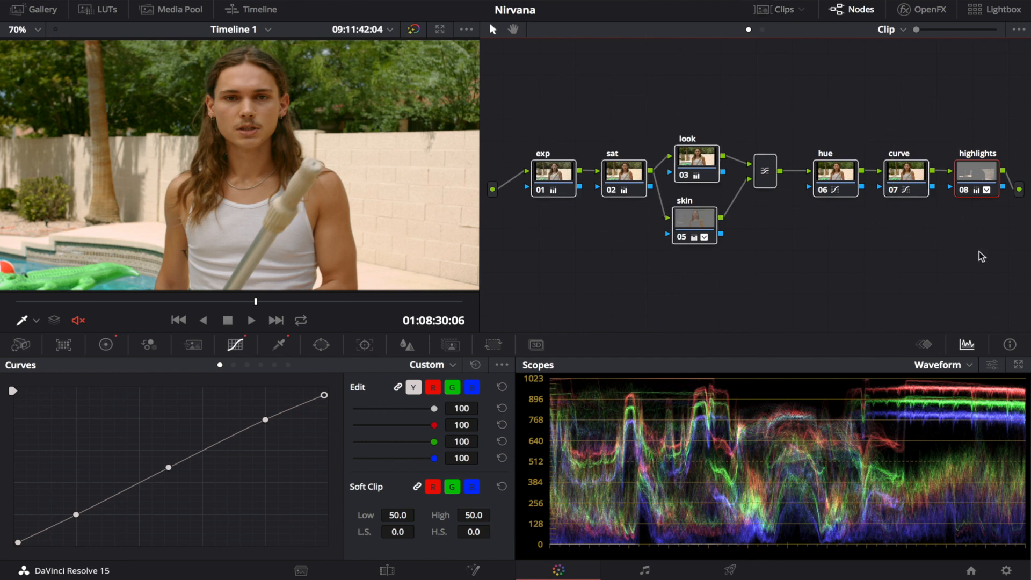
key(ctrl+d)
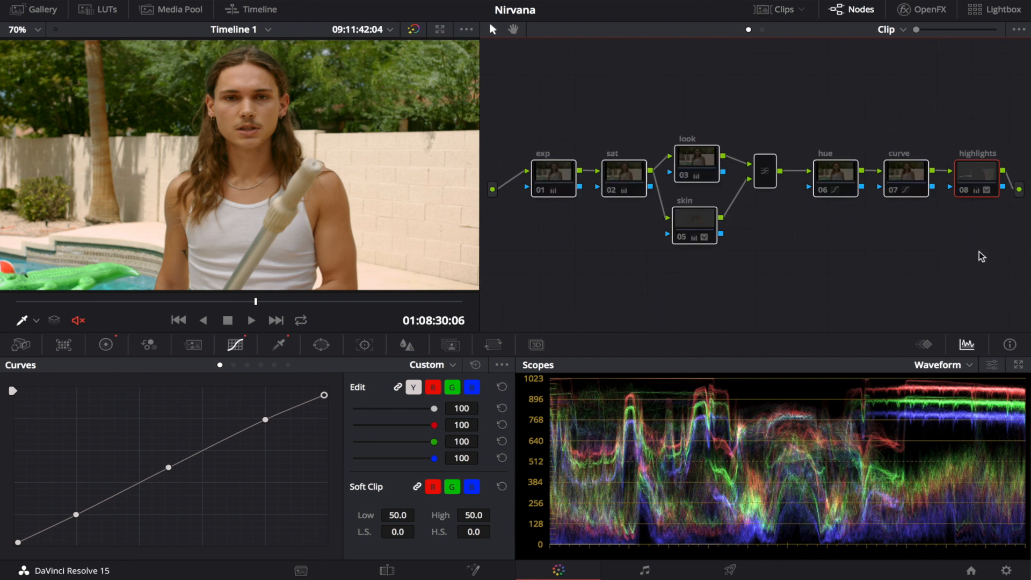
key(ctrl+d)
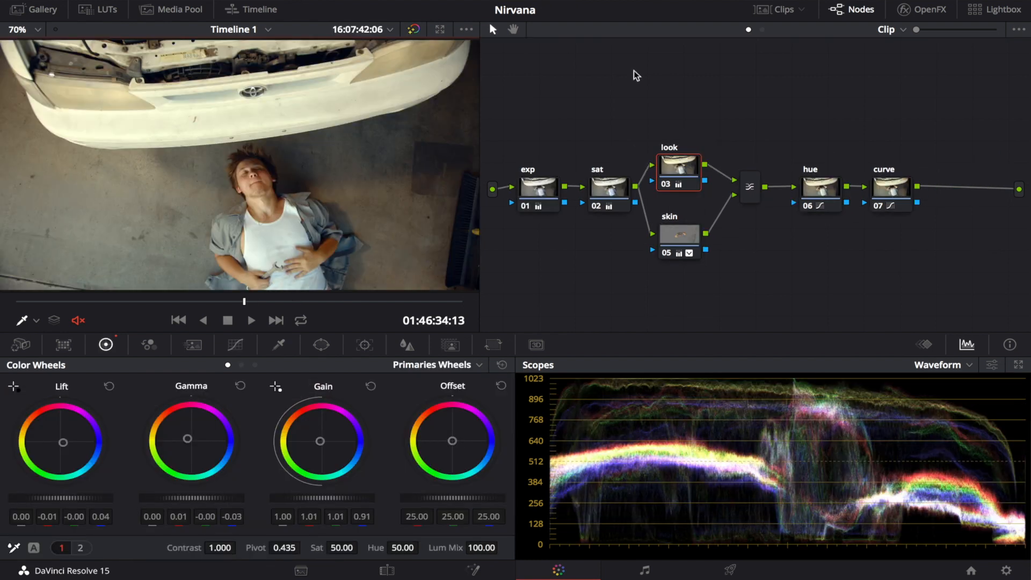
Step: Disable all nodes on the clip of the man lying by the white car, and re-enable only the exp node
drag(524, 127, 919, 259)
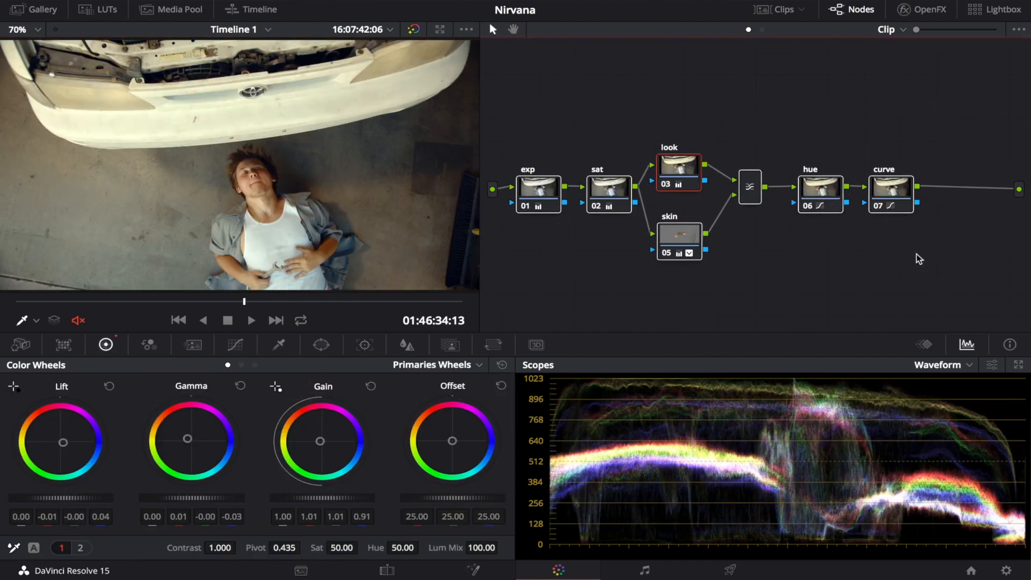
key(ctrl+d)
click(541, 181)
key(ctrl+d)
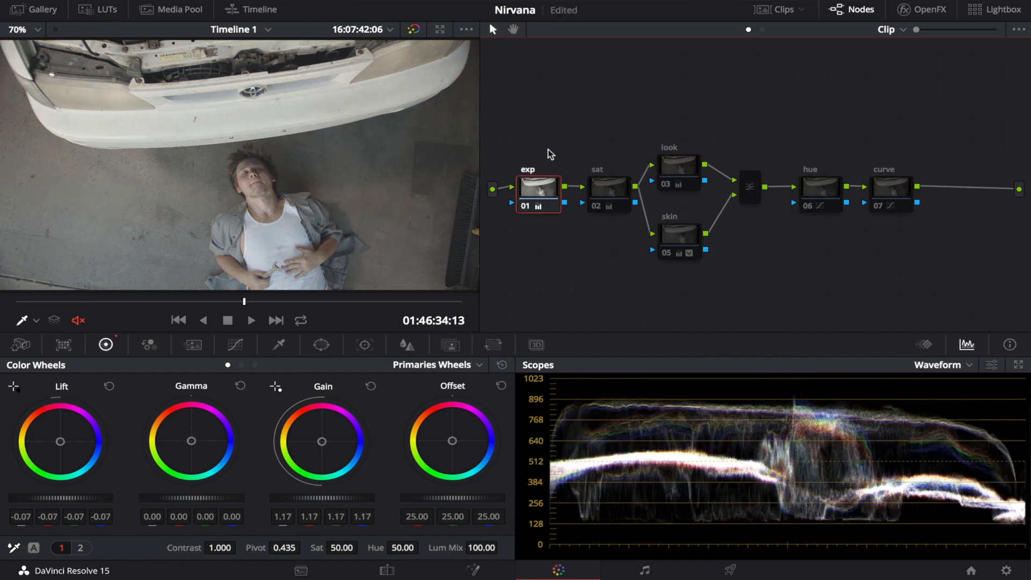
Step: Enable the sat and look nodes and review the look node's Primaries Wheels
click(602, 192)
key(ctrl+d)
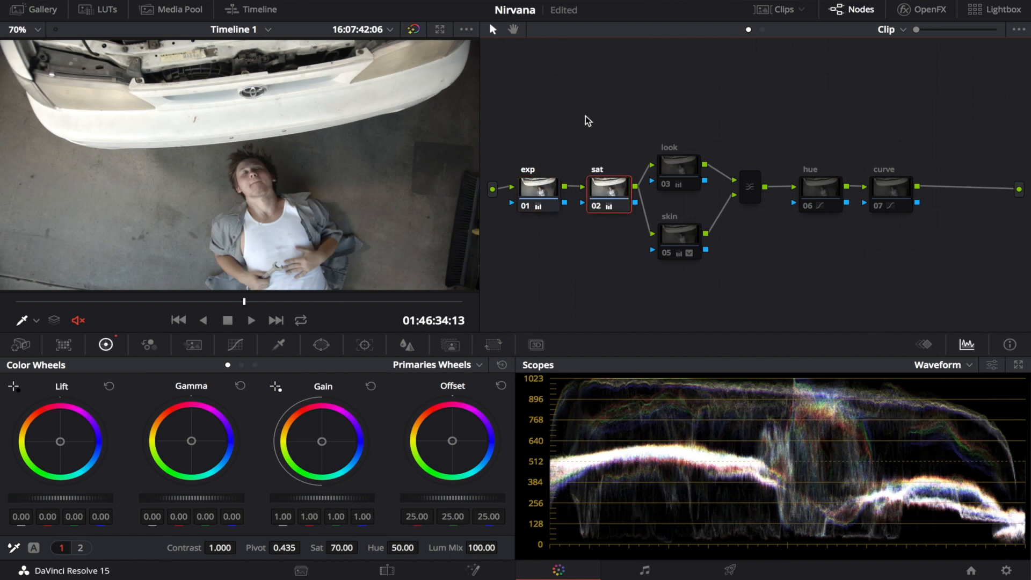
click(679, 166)
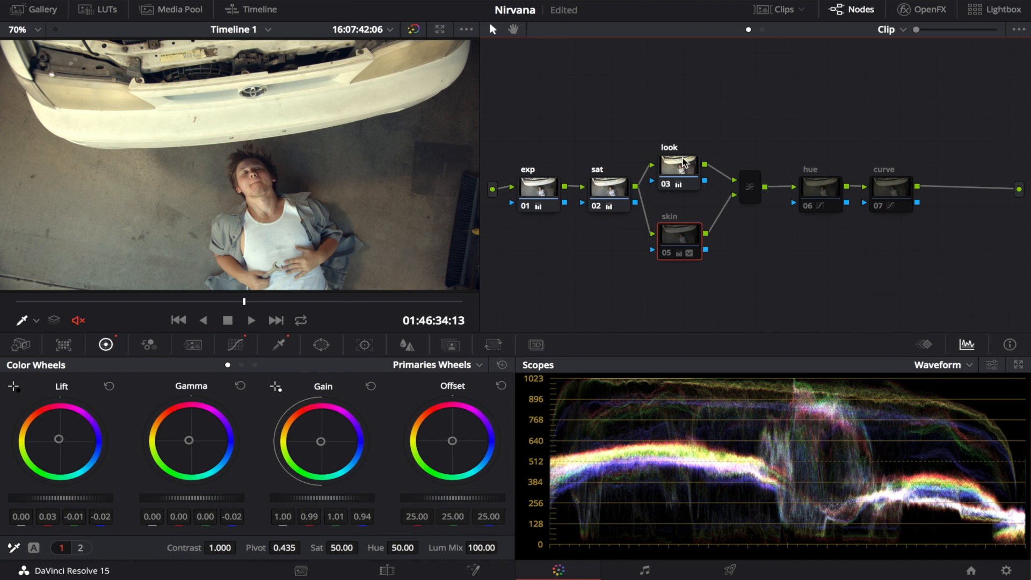
click(682, 163)
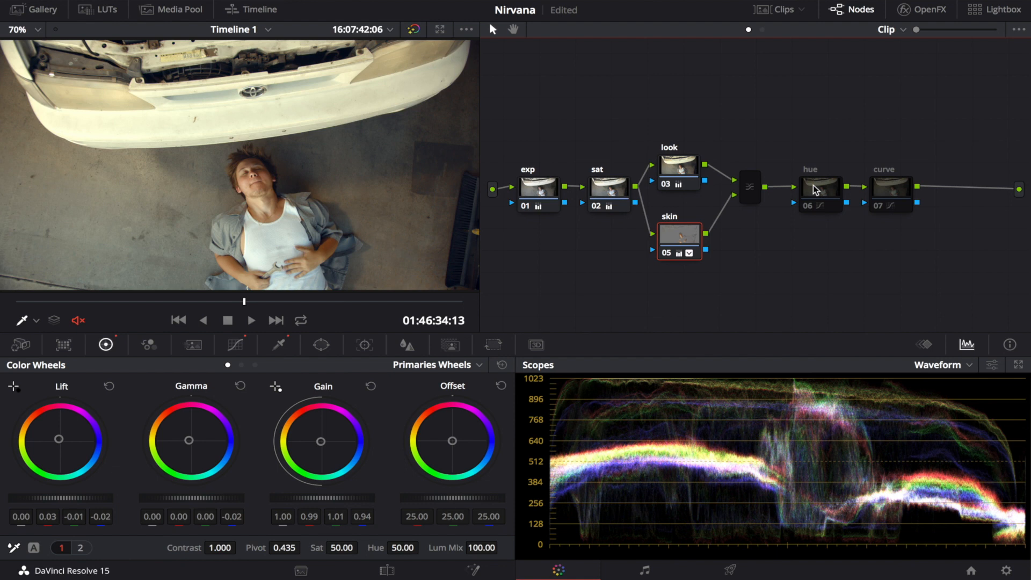
Step: Enable the hue node and the curve node to complete the car clip's grade
click(815, 189)
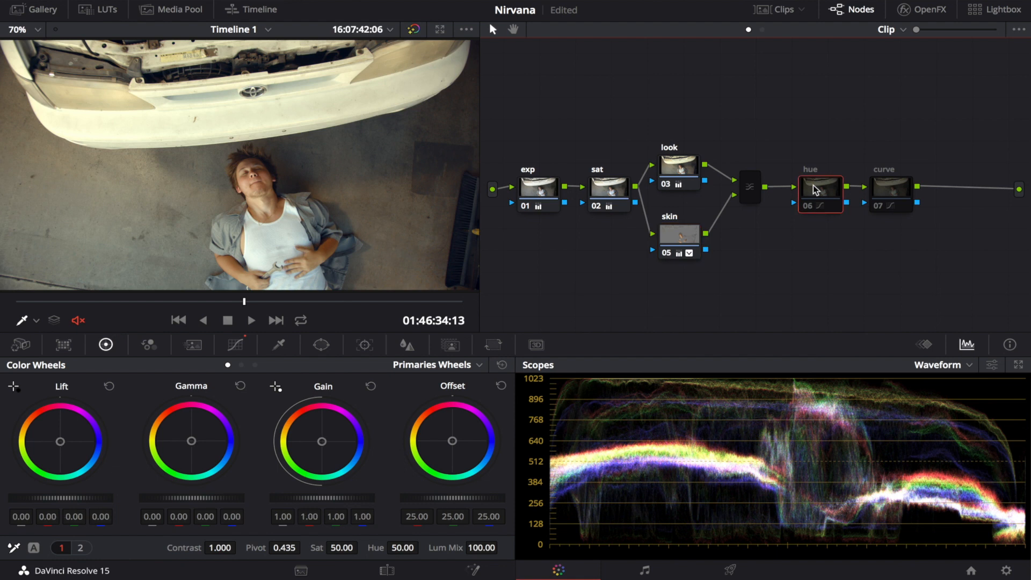
key(ctrl+d)
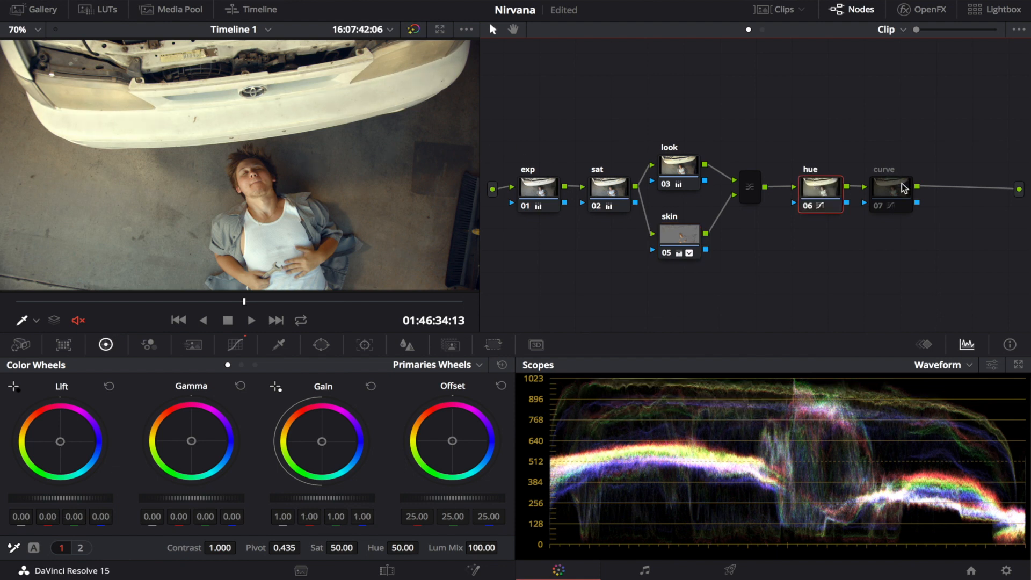
click(880, 189)
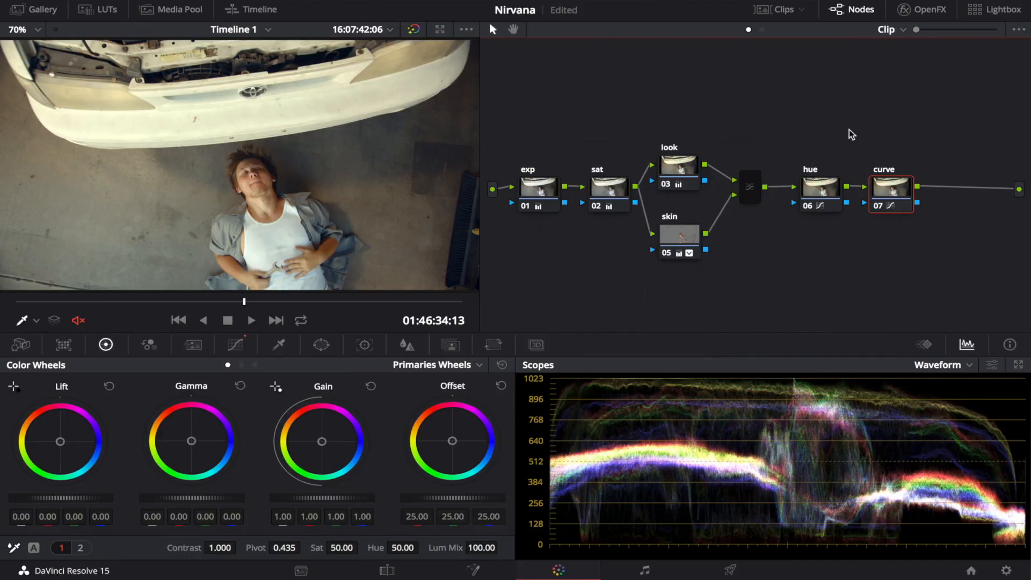
key(ctrl+d)
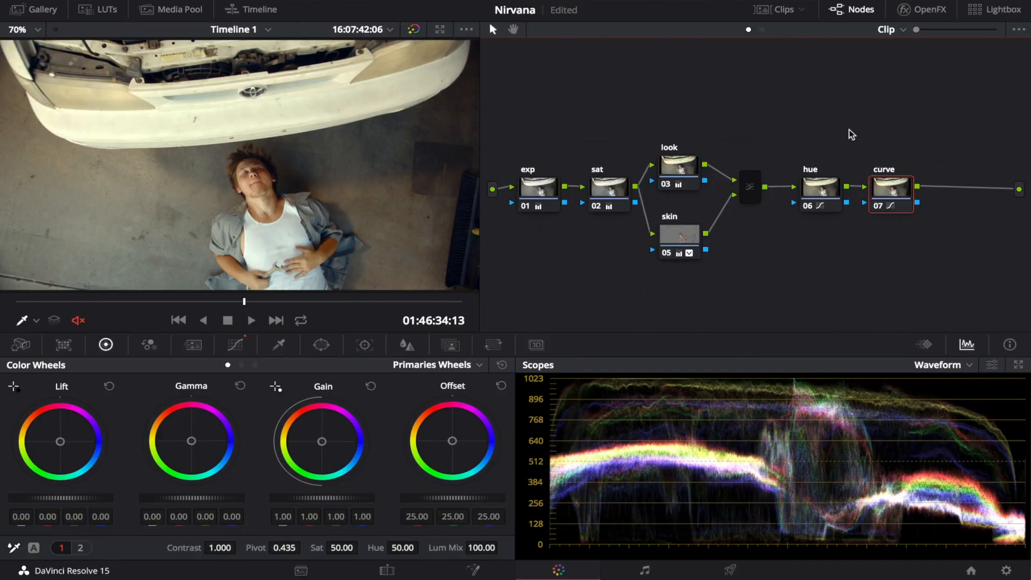